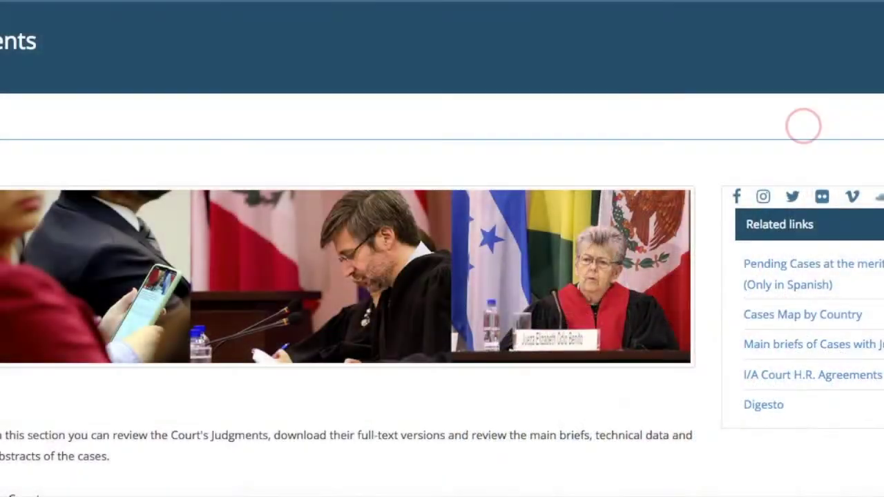
Step: Scroll past the country filter to the 421 judgments, beginning with Cordero Bernal v. Peru
scroll(803, 126, down, 1)
scroll(803, 121, down, 5)
scroll(804, 114, down, 3)
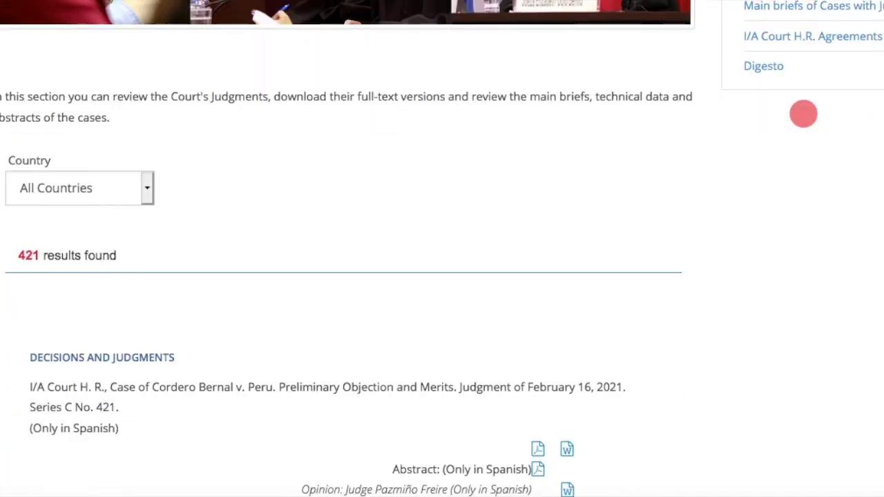
scroll(803, 114, down, 1)
scroll(804, 114, down, 2)
scroll(804, 114, down, 1)
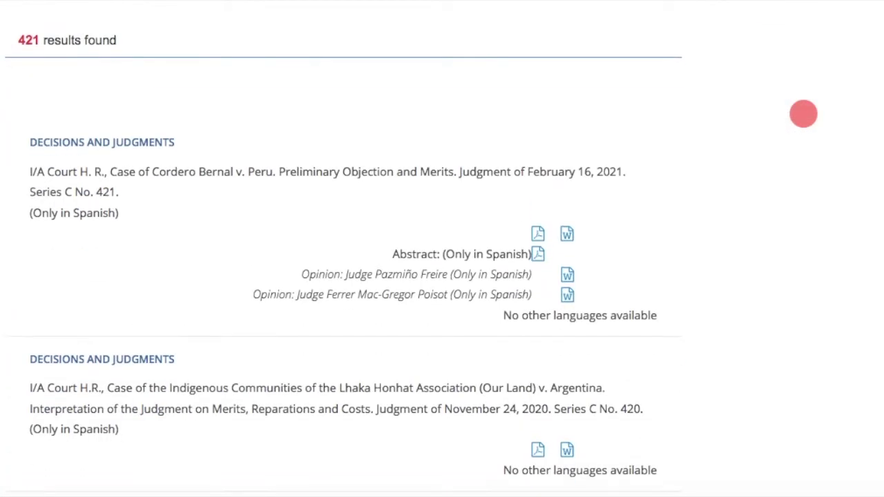
scroll(803, 114, down, 1)
scroll(804, 114, down, 2)
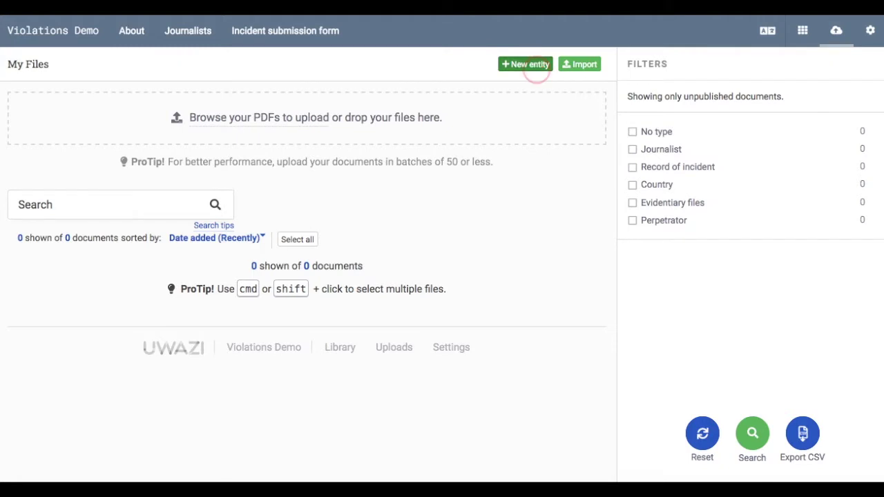
Step: Create and save a new Evidentiary files entity titled 'image of car'
click(536, 65)
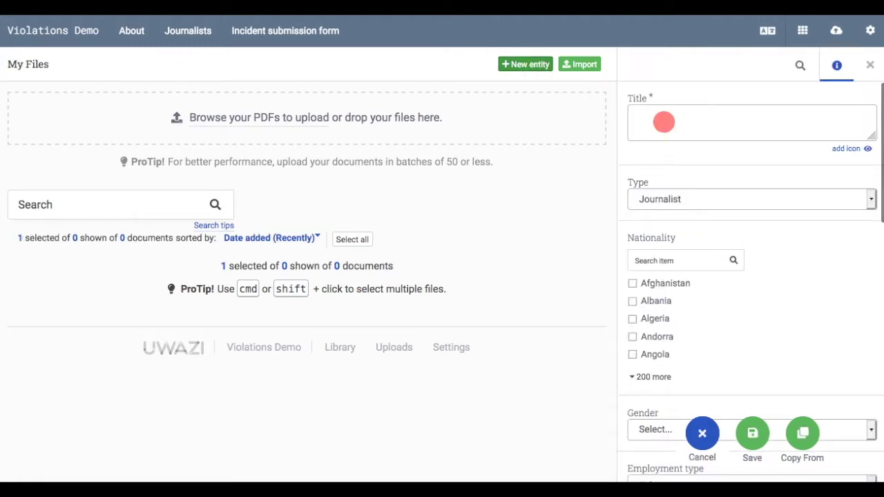
click(663, 132)
text(image of car)
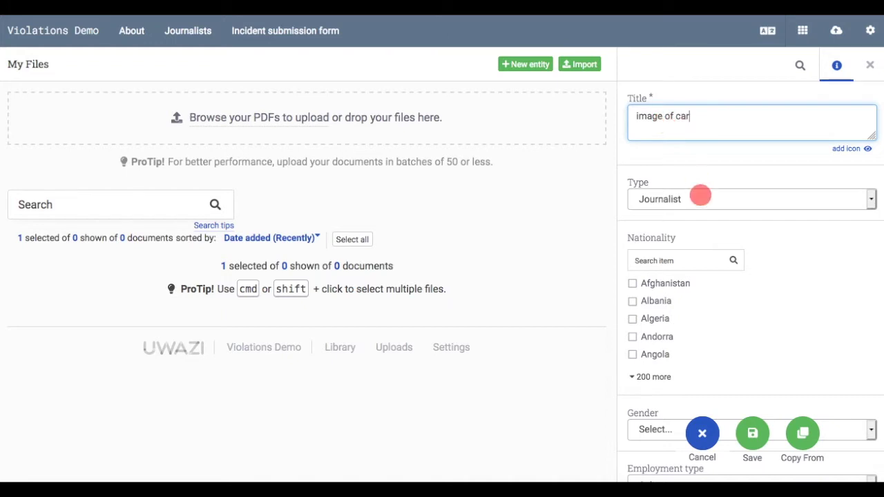
click(700, 198)
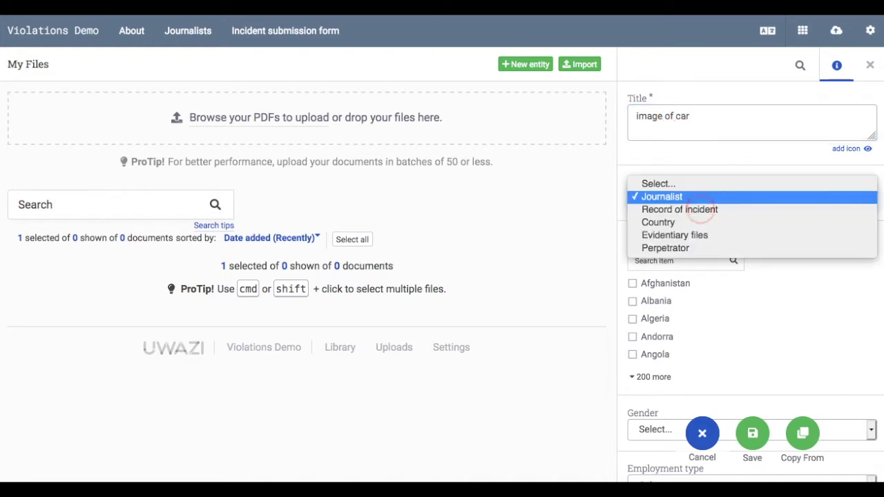
click(699, 234)
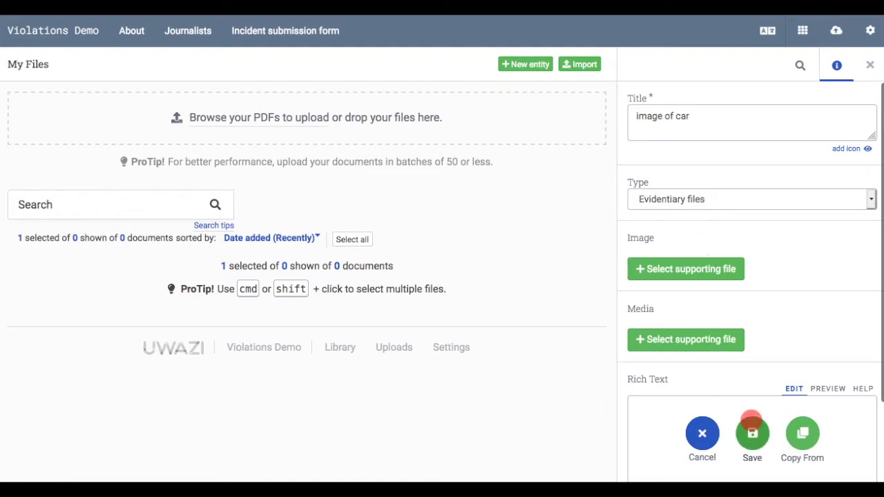
click(752, 433)
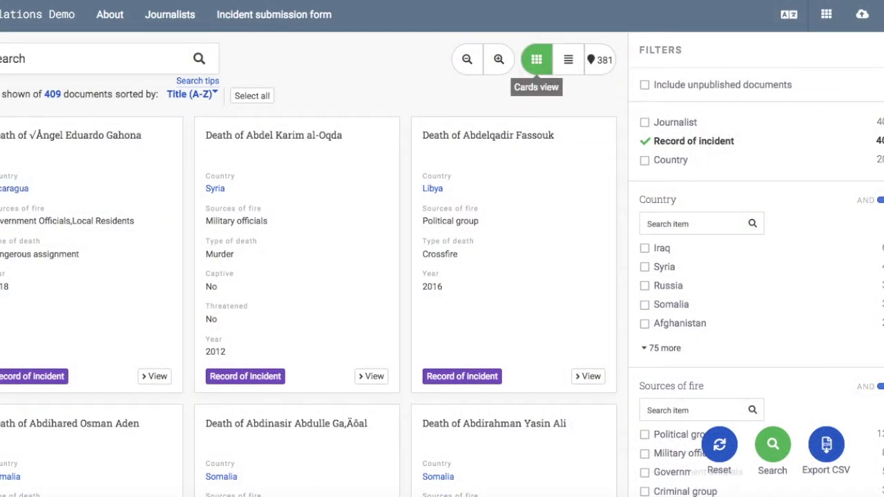
Step: Show incident records in Table view, then Map view, and play the CCTV video in Video of scene 79
click(568, 60)
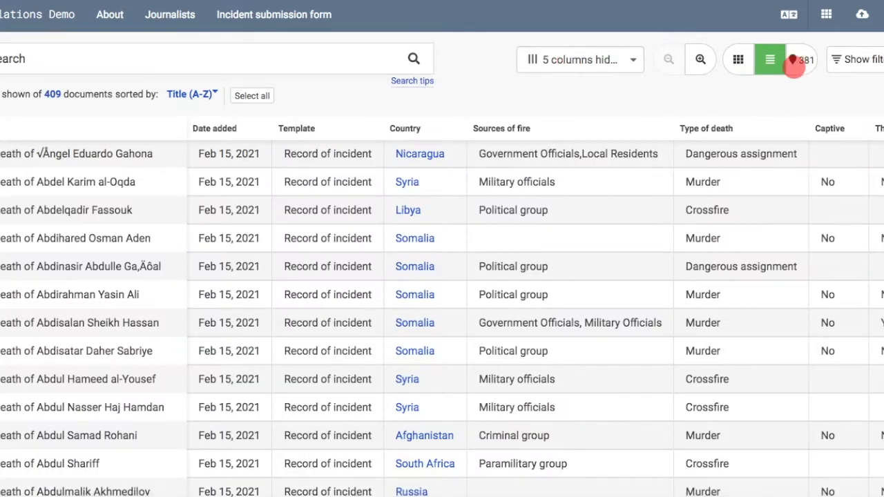
click(800, 61)
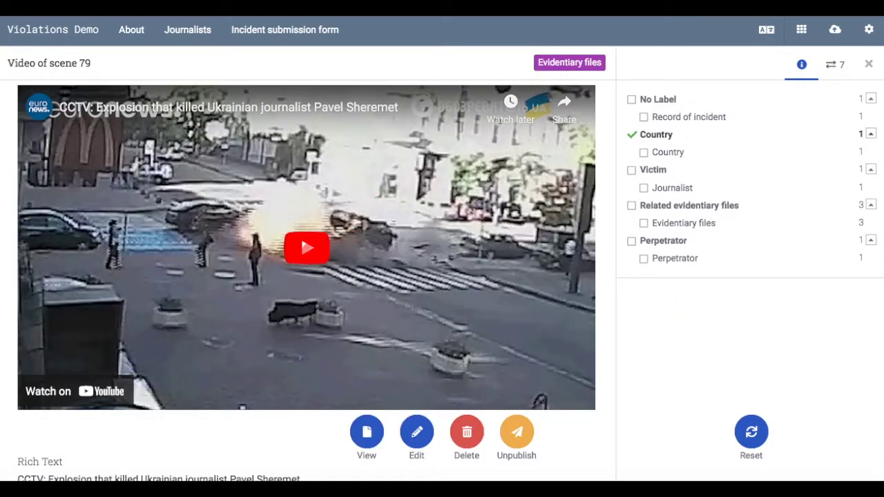
click(301, 235)
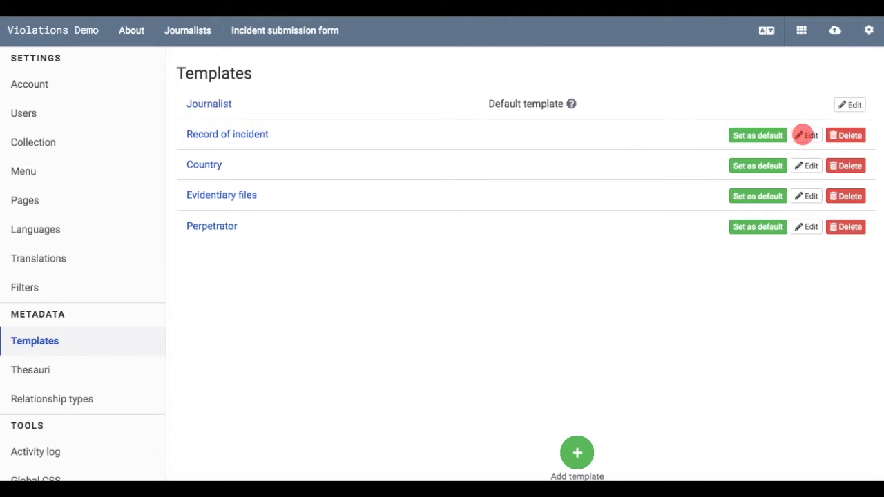
Step: Edit the Record of incident template, dragging a new Date property just below Date of incident
click(805, 135)
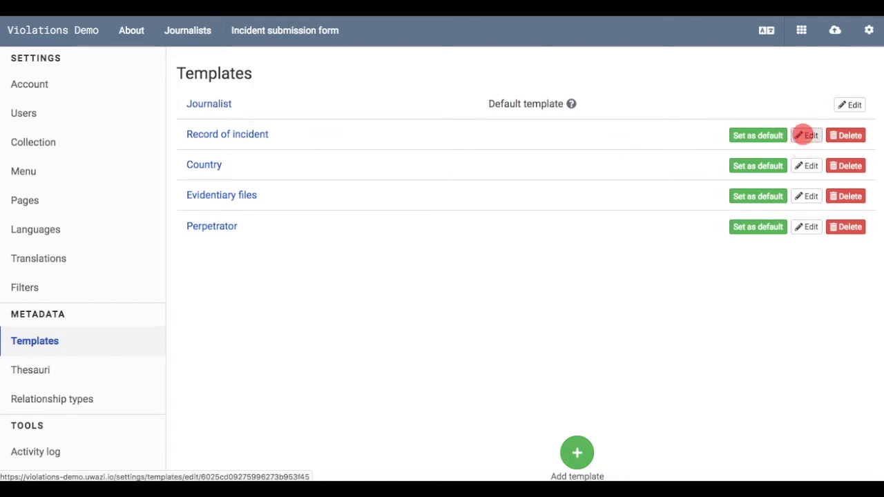
click(804, 135)
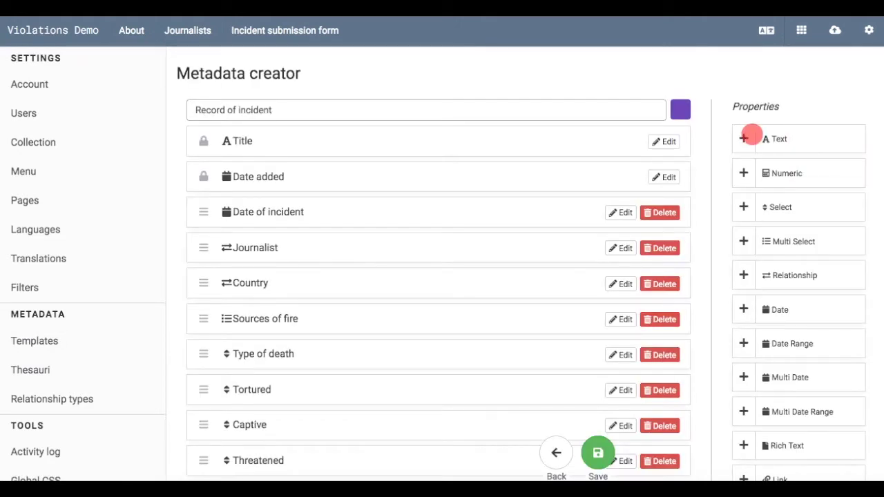
scroll(587, 160, down, 3)
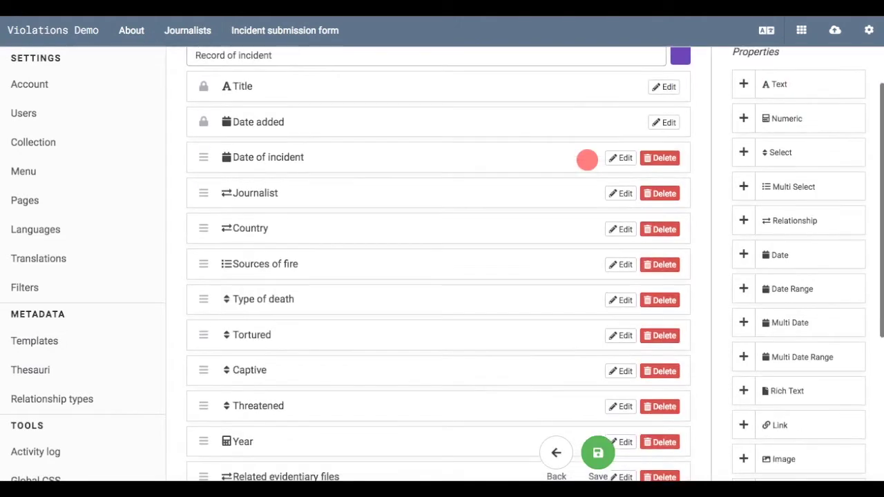
scroll(587, 160, down, 3)
scroll(587, 159, up, 1)
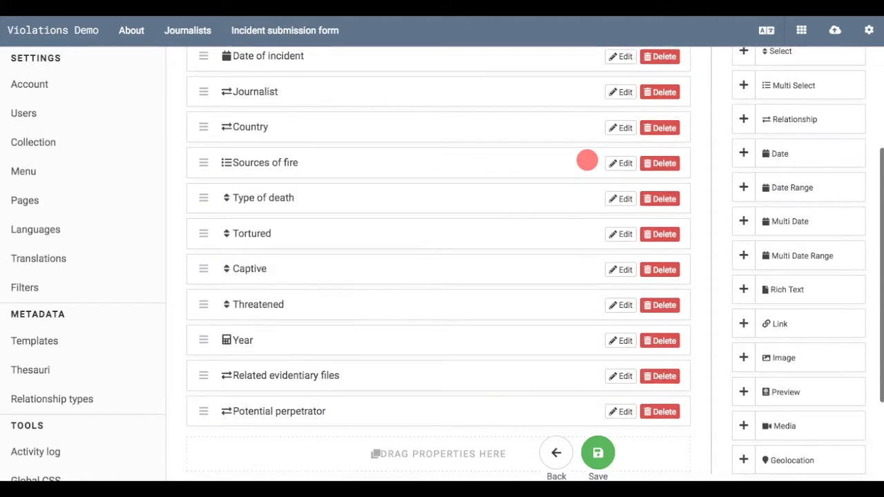
scroll(587, 160, up, 2)
scroll(588, 160, up, 1)
scroll(588, 160, up, 1)
scroll(587, 159, up, 1)
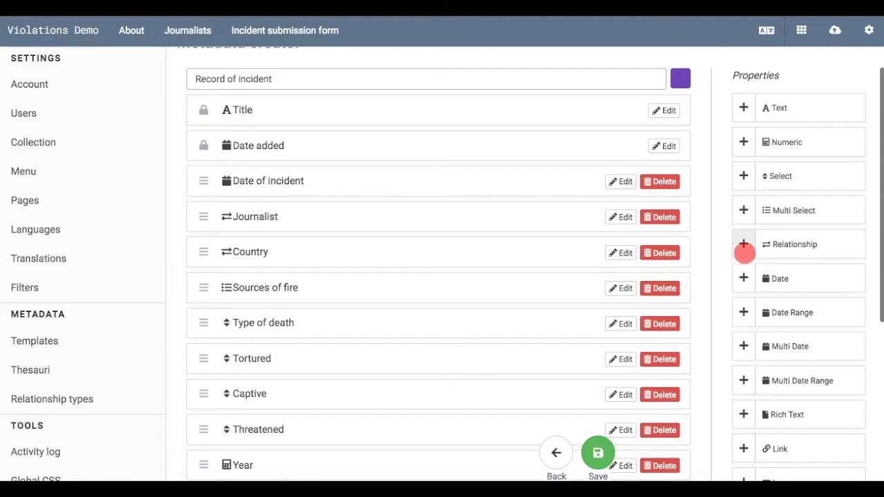
click(743, 277)
drag(743, 279, 460, 217)
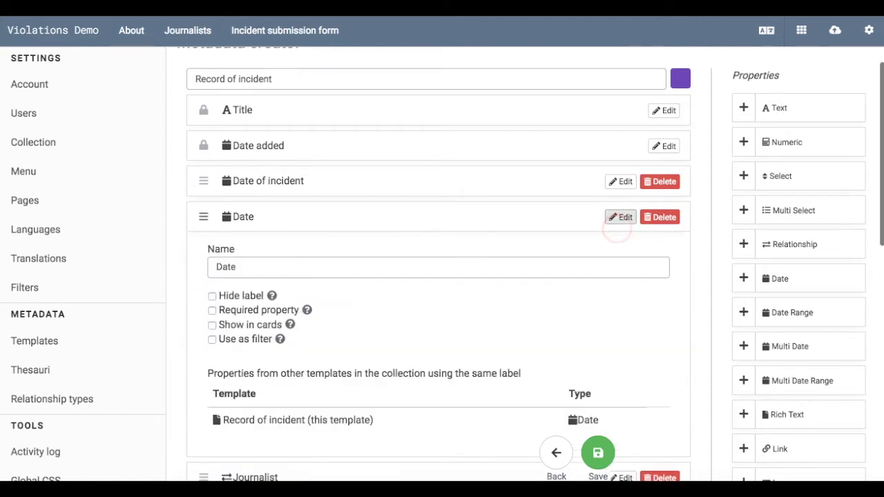
click(31, 371)
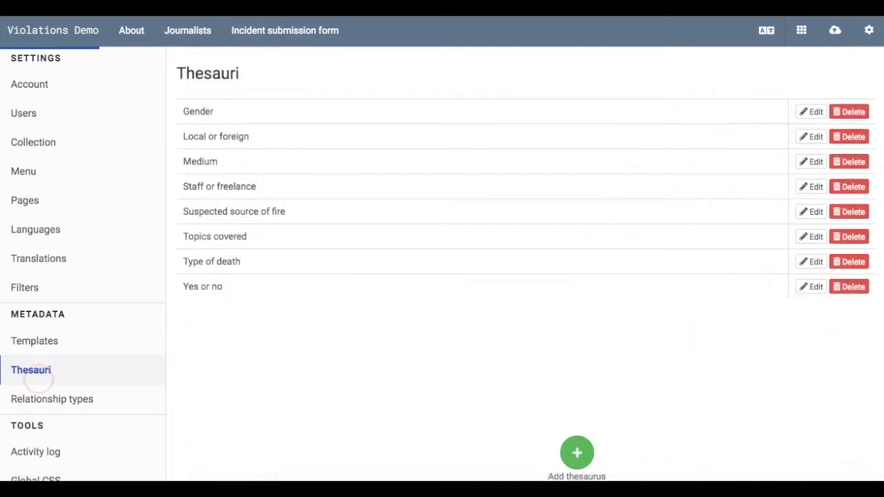
Step: Edit the Topics covered thesaurus and scroll through its items from Business to War
click(38, 371)
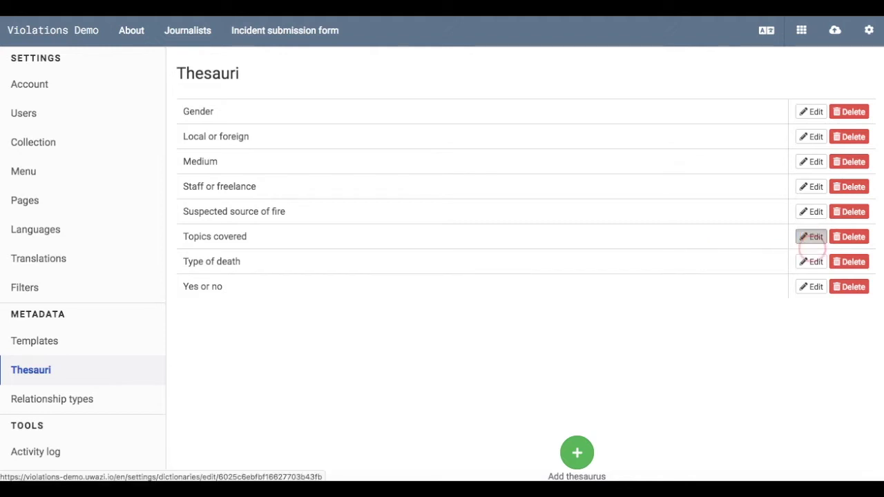
click(812, 242)
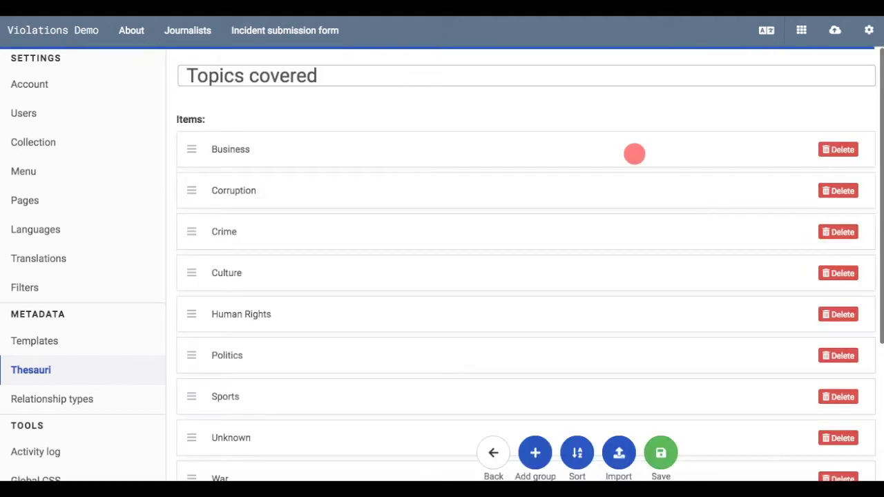
scroll(634, 154, down, 1)
scroll(634, 154, down, 1)
scroll(634, 154, down, 1)
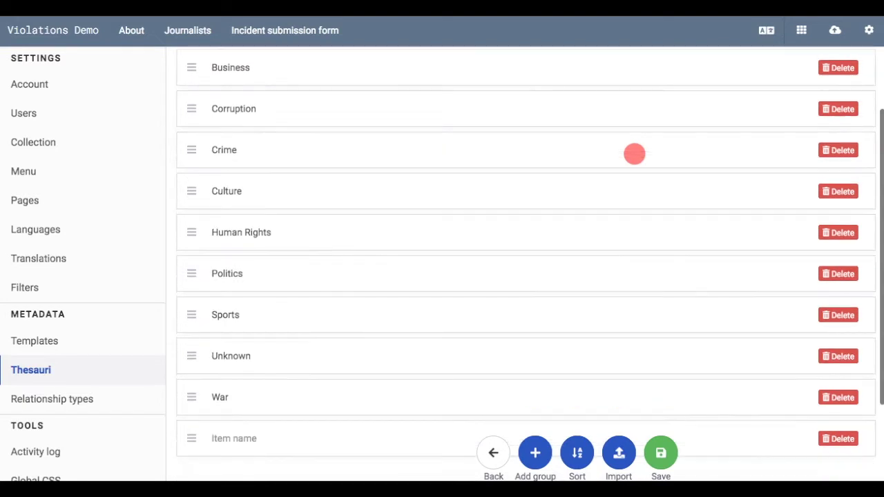
scroll(635, 154, down, 1)
scroll(634, 154, down, 1)
scroll(634, 154, down, 1)
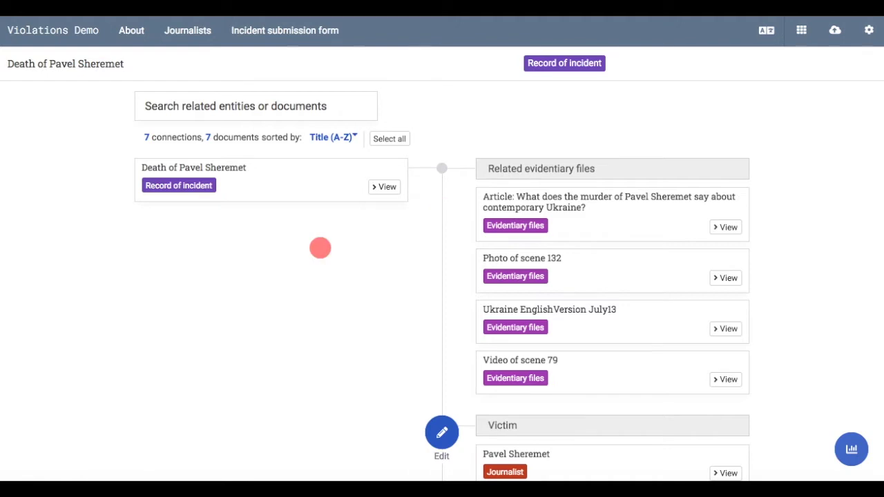
Step: Scroll down Death of Pavel Sheremet's connections page and switch it into edit mode
scroll(503, 238, down, 1)
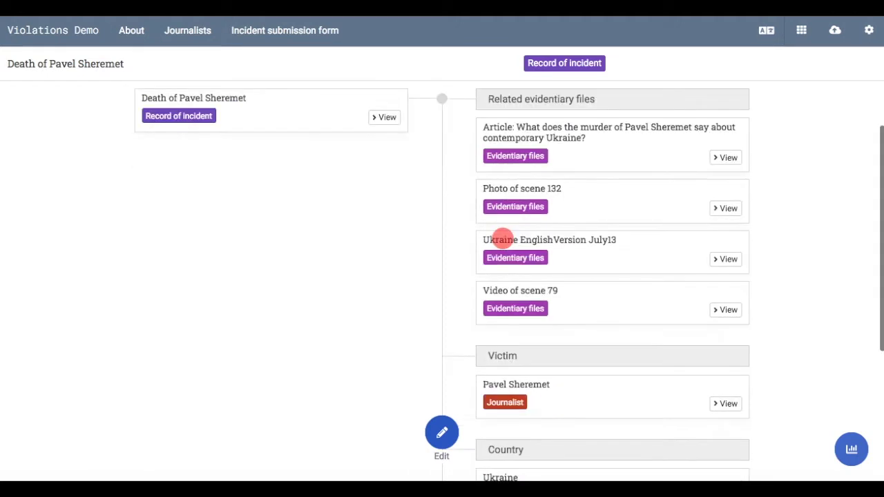
scroll(503, 239, down, 2)
scroll(502, 239, down, 1)
scroll(502, 239, down, 1)
scroll(503, 239, down, 1)
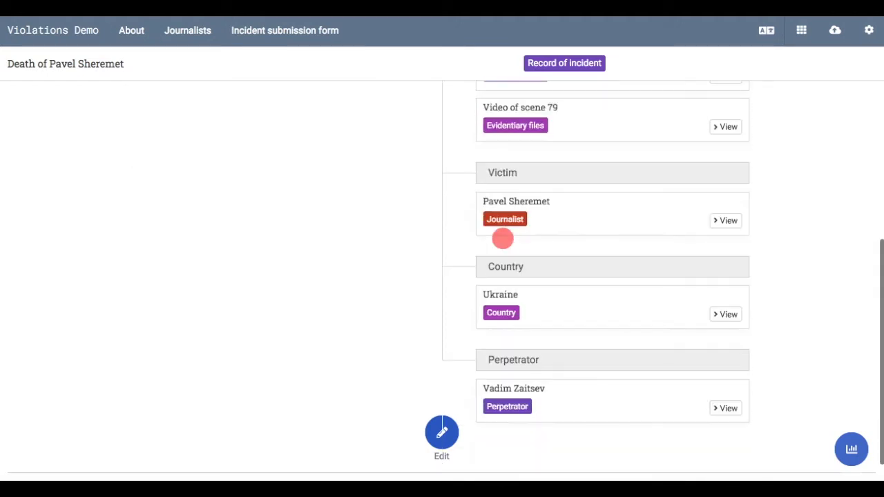
scroll(502, 239, down, 1)
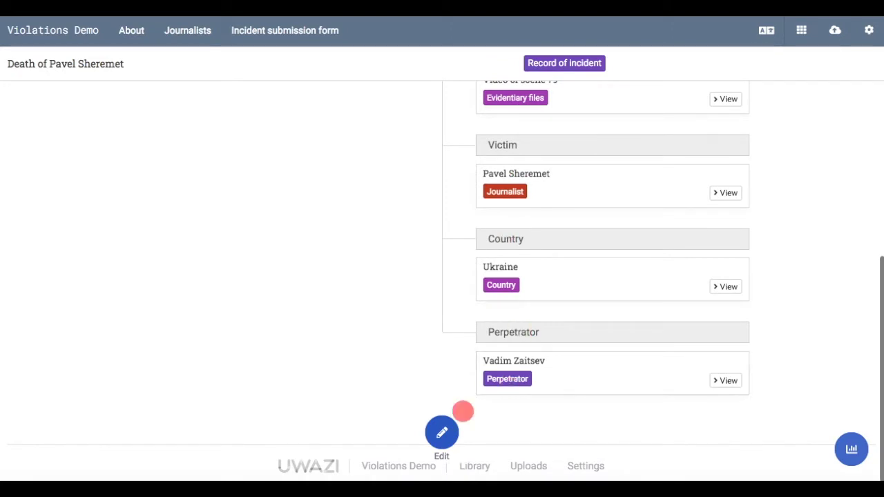
click(439, 437)
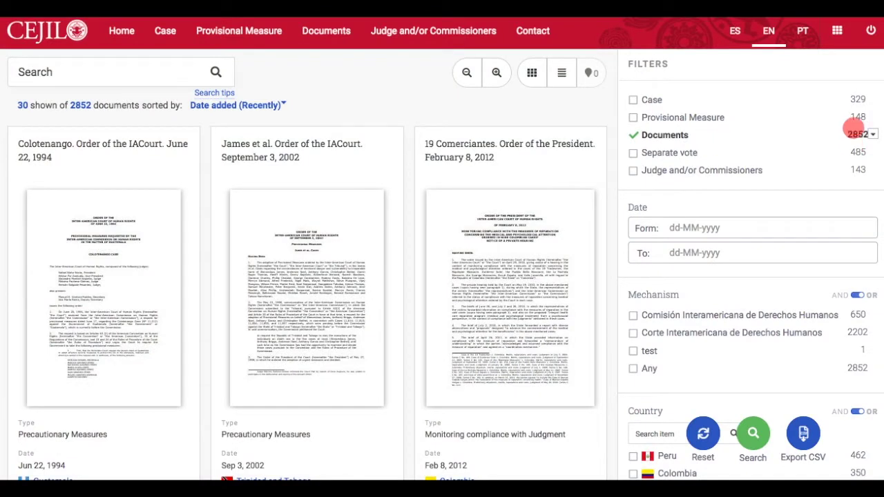
scroll(855, 128, down, 1)
scroll(852, 98, down, 1)
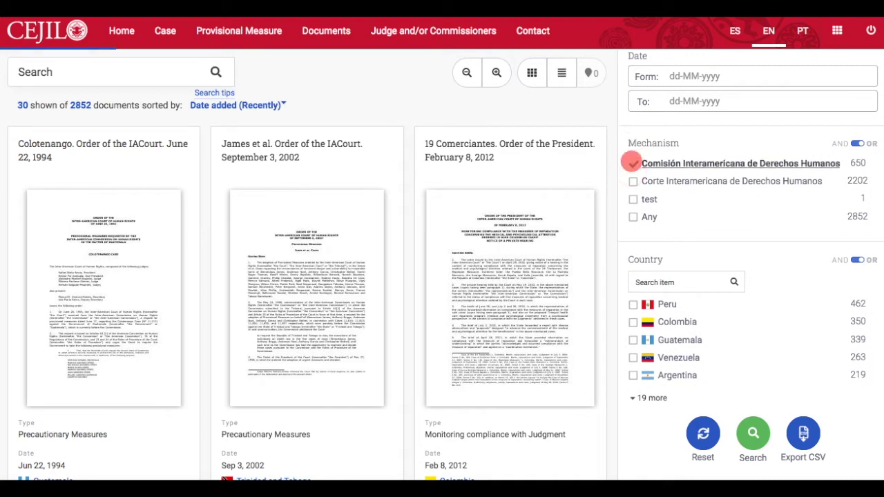
scroll(723, 227, down, 1)
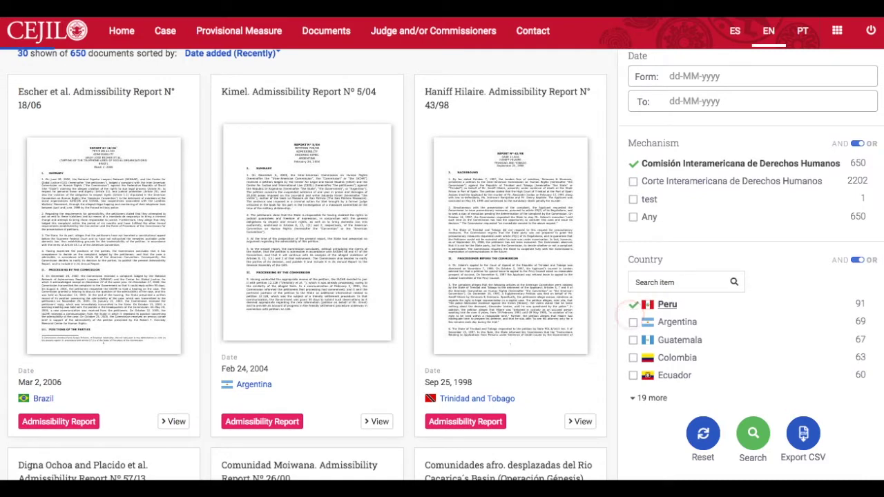
scroll(798, 311, down, 1)
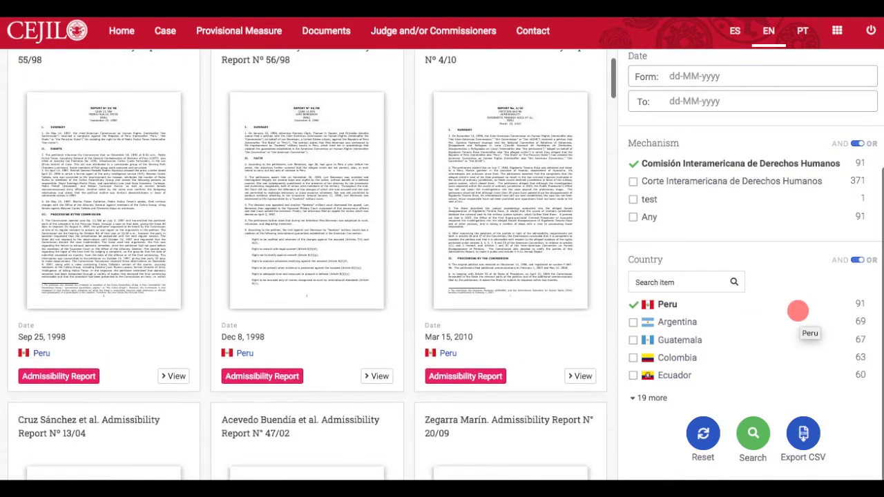
scroll(798, 311, up, 2)
scroll(798, 311, up, 3)
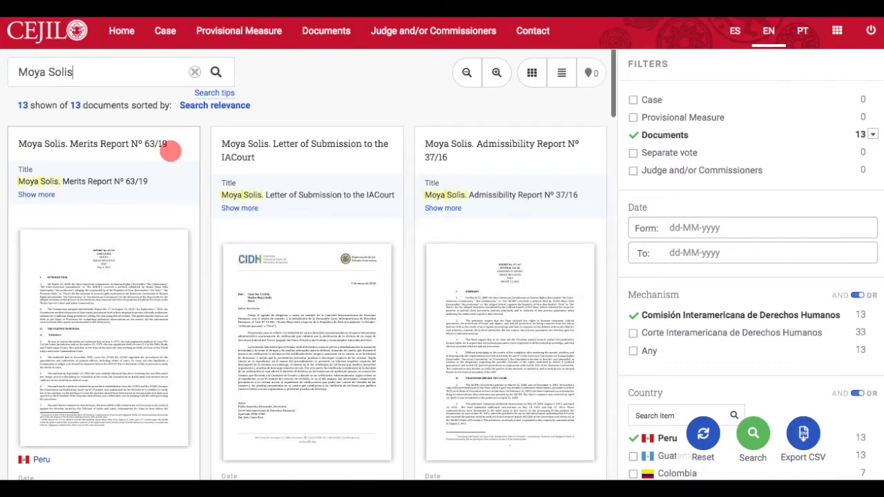
scroll(134, 205, down, 1)
scroll(134, 205, down, 3)
scroll(134, 205, down, 2)
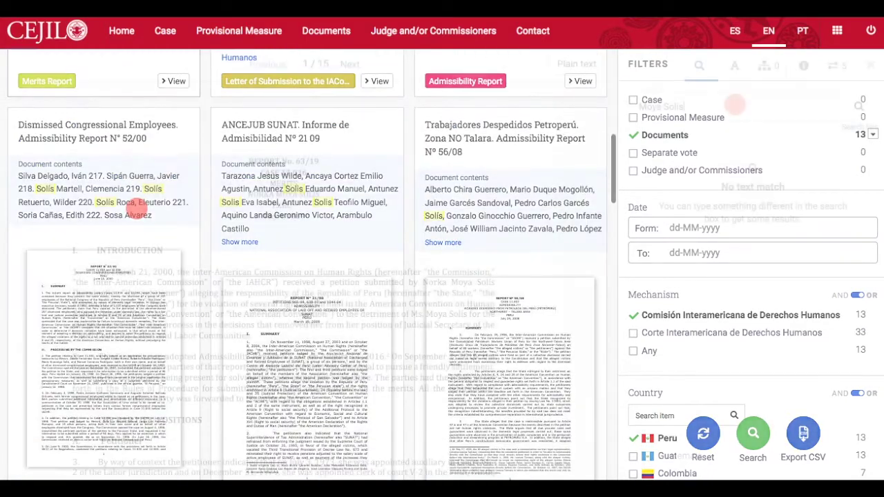
scroll(707, 230, down, 2)
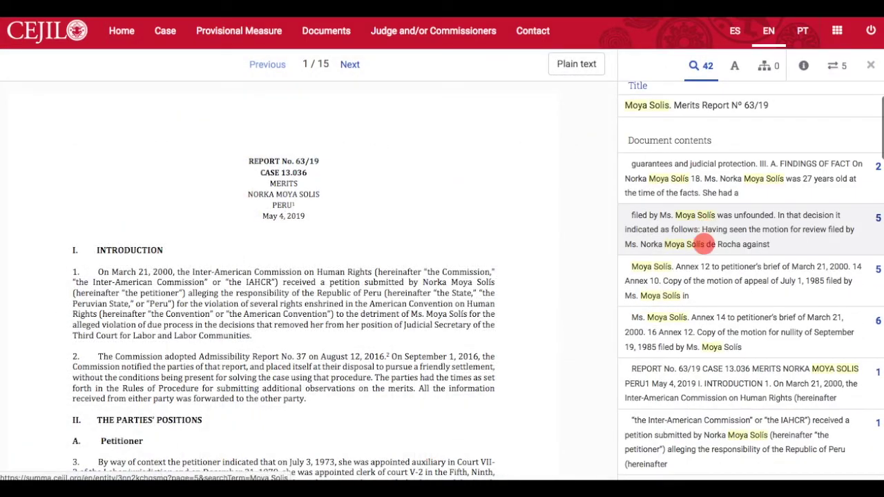
click(702, 270)
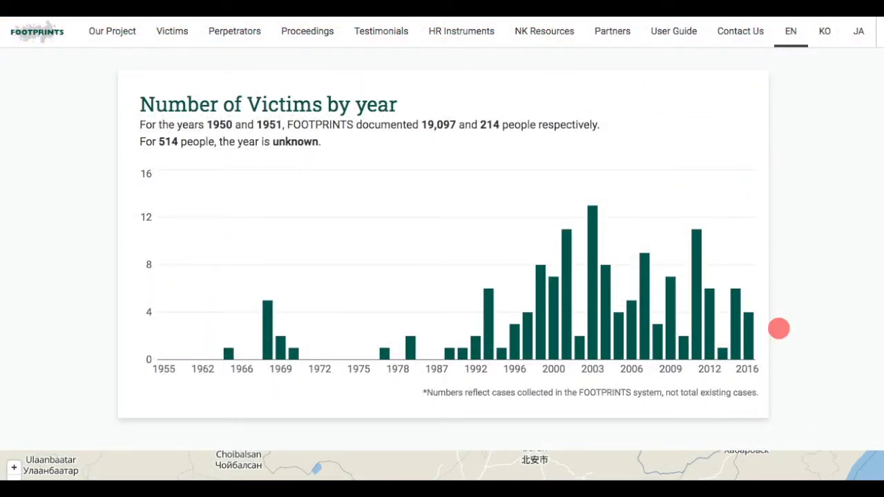
Step: Scroll past the Number of Victims by year chart down to the map
scroll(778, 330, down, 4)
scroll(779, 329, down, 3)
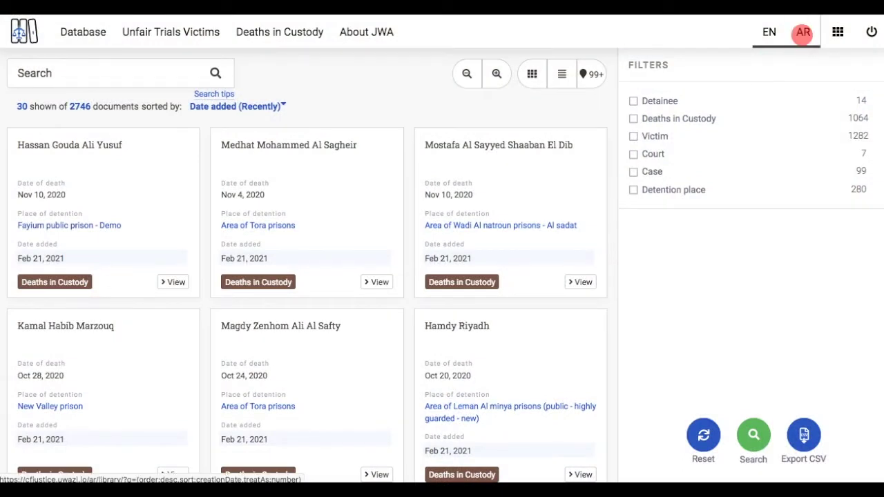
Step: Switch the interface to Arabic and edit the Account label's Arabic translation, الحساب
click(803, 33)
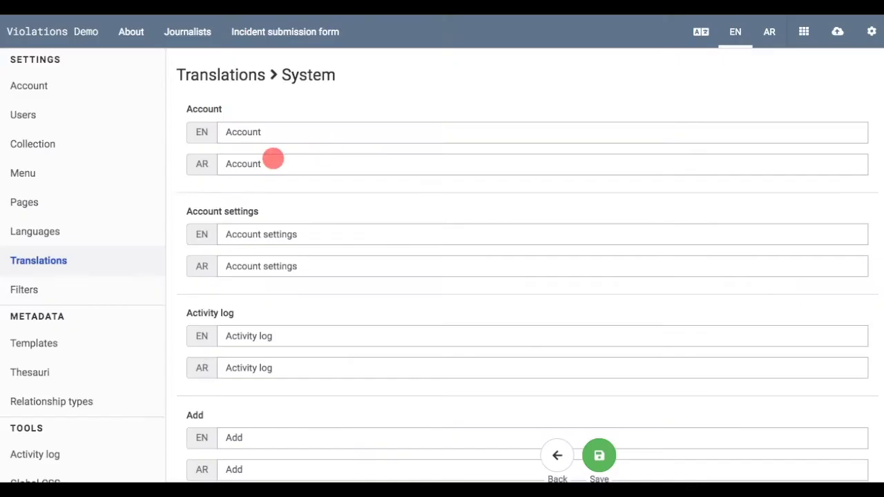
click(273, 160)
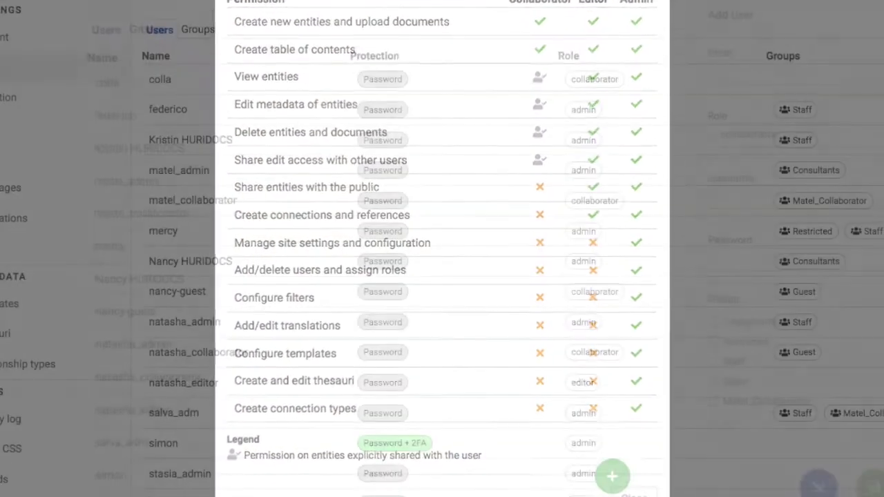
Step: Switch Settings > Users to the Groups tab showing each group's member count
scroll(242, 169, down, 1)
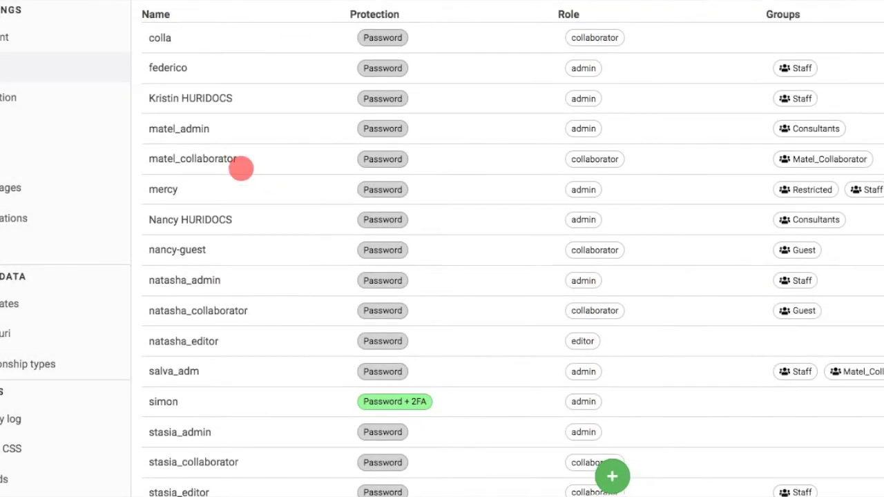
scroll(241, 168, up, 1)
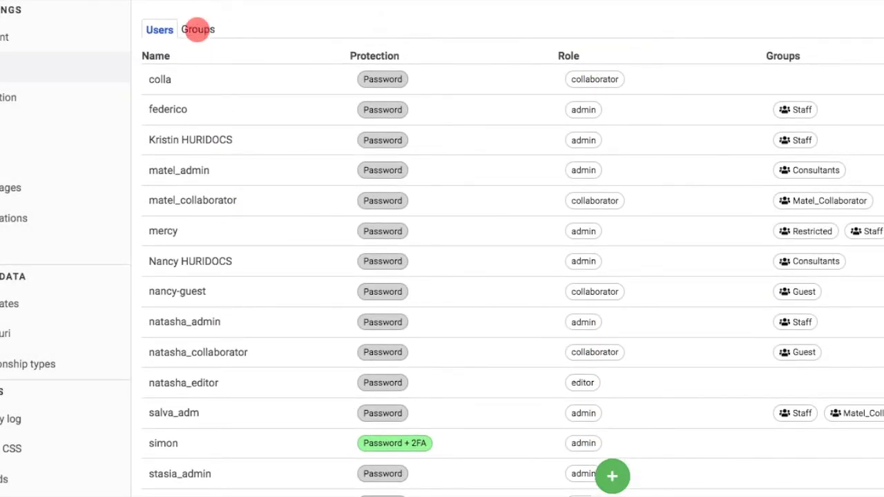
click(197, 40)
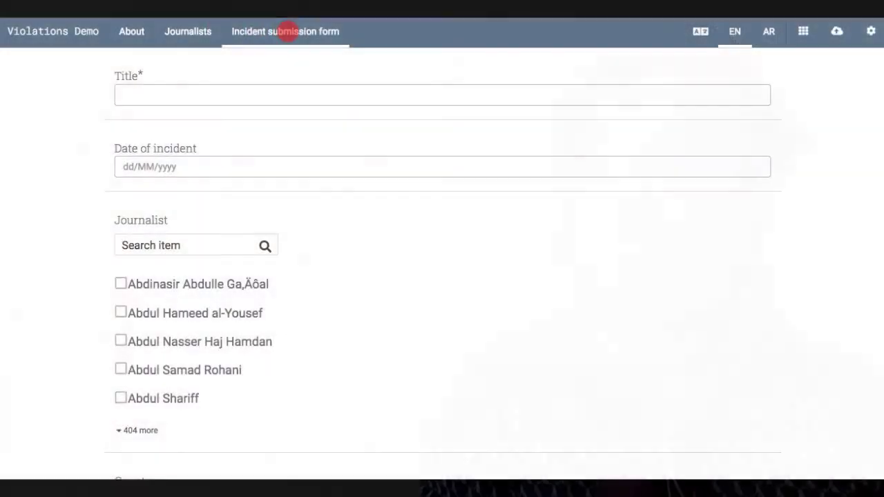
Step: Select the incident form's Title field and scroll down through the date, Journalist and Country fields
click(204, 93)
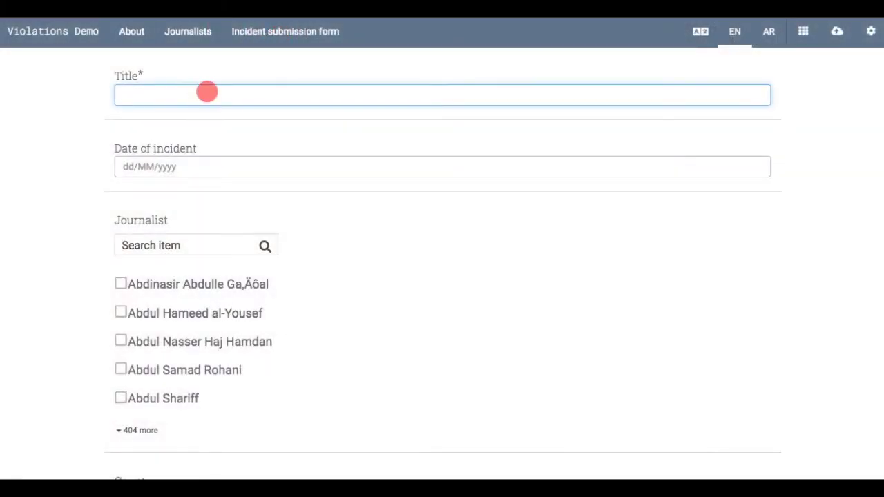
scroll(226, 154, down, 1)
scroll(226, 155, down, 1)
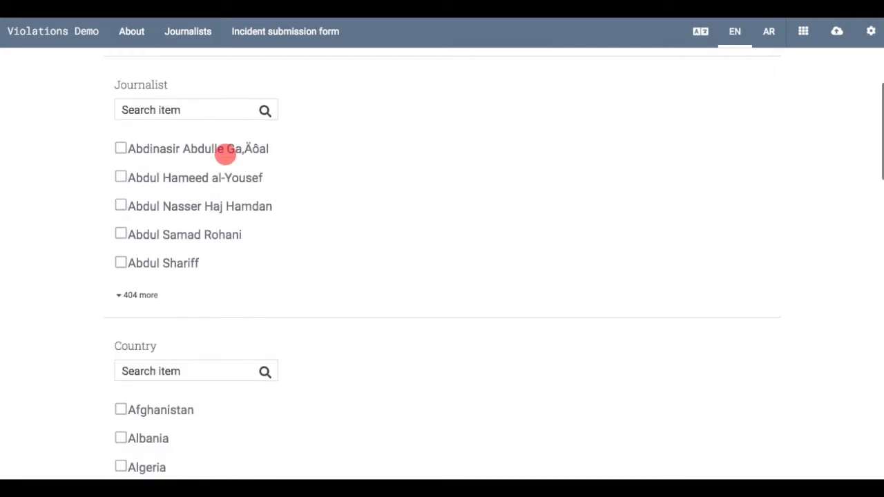
scroll(225, 155, down, 1)
scroll(225, 155, down, 2)
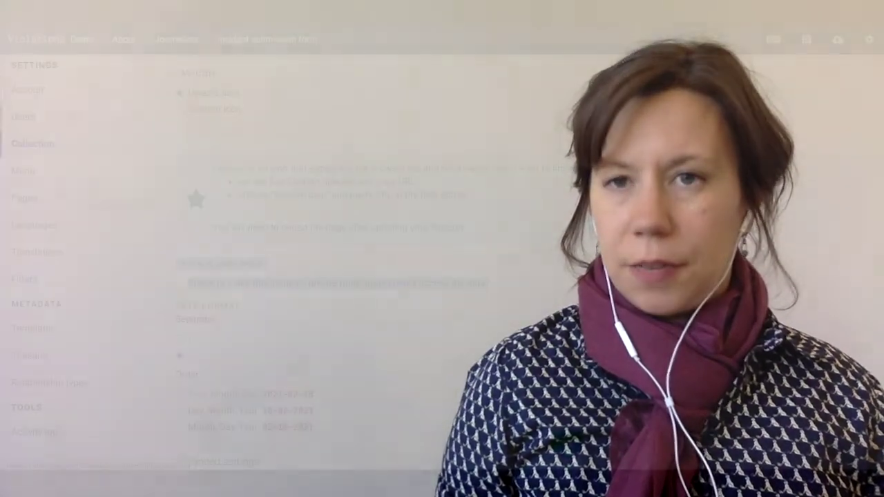
Step: Preview two-step verification in Account settings, then expand the activity-log entry creating Ukraine EnglishVersion July13
click(39, 90)
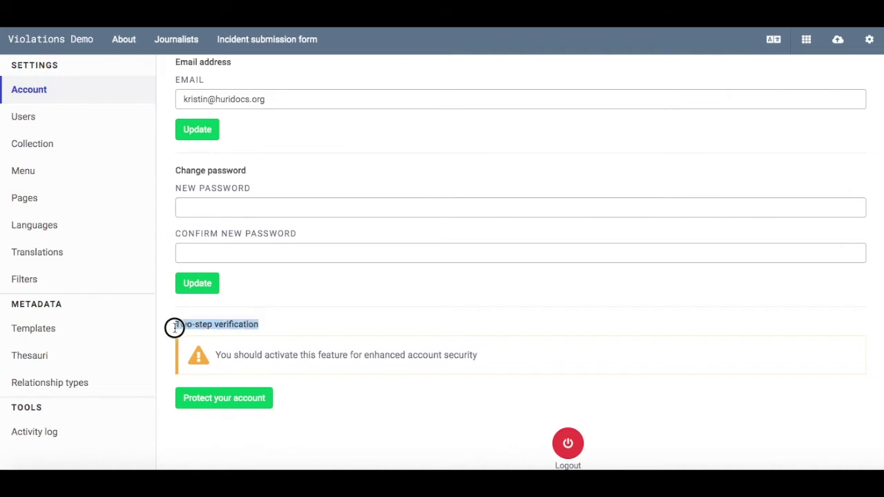
click(251, 400)
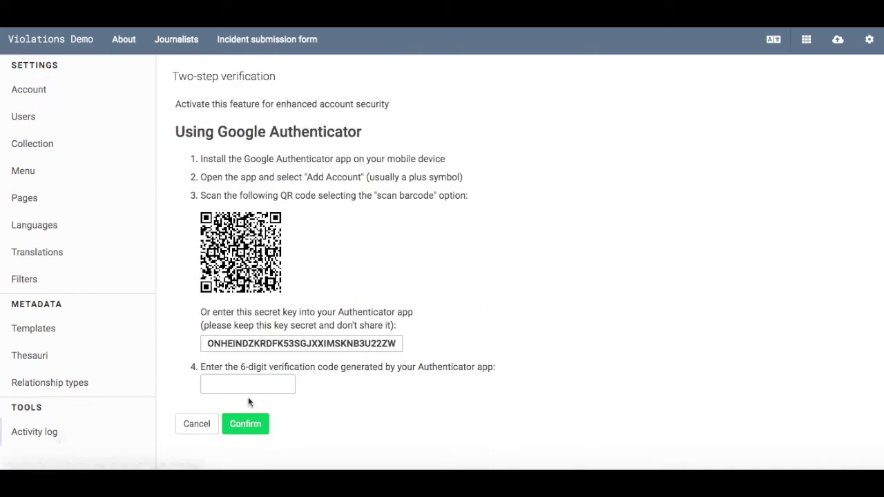
click(34, 432)
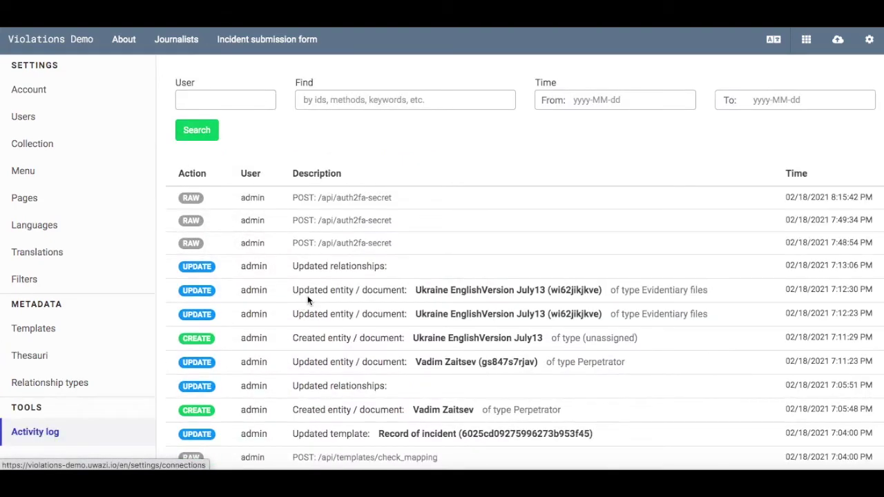
scroll(480, 203, down, 1)
scroll(480, 203, down, 1)
scroll(482, 209, down, 1)
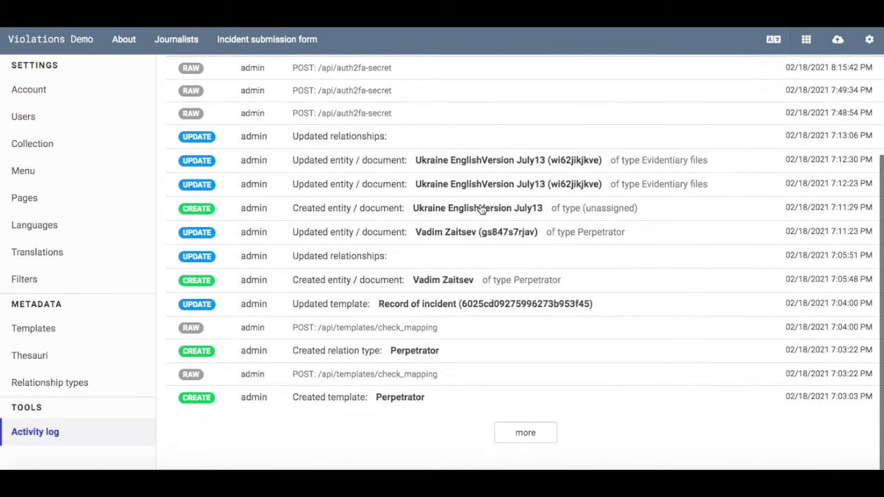
click(482, 211)
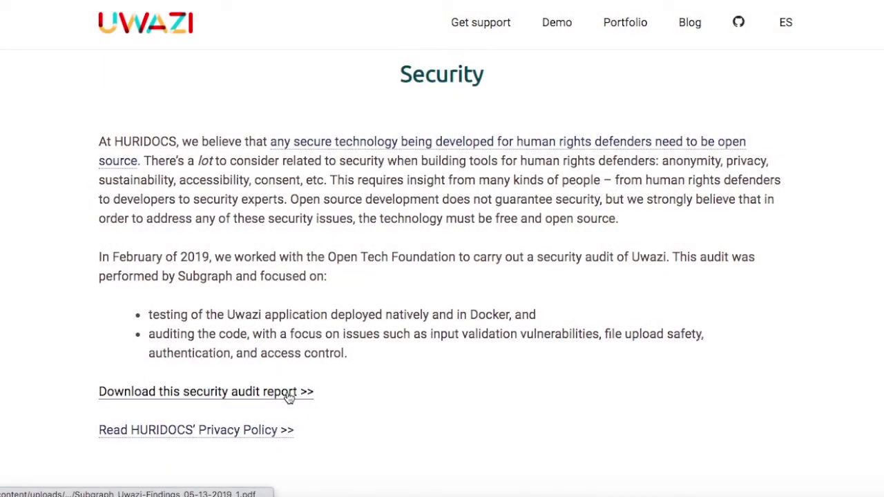
Step: Open the Subgraph security audit report linked from the Security page
click(288, 392)
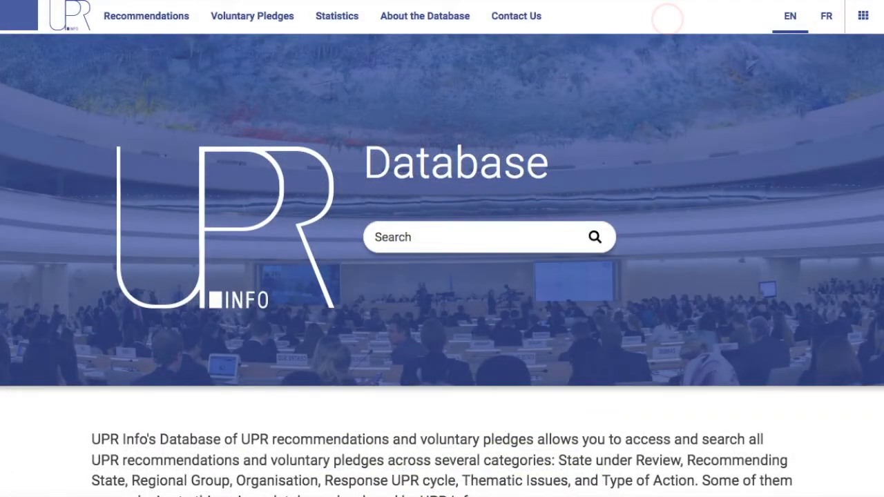
Step: Review recommendation 31.370's details in the library, then view the recommendations-by-regional-group statistics charts
scroll(729, 142, down, 5)
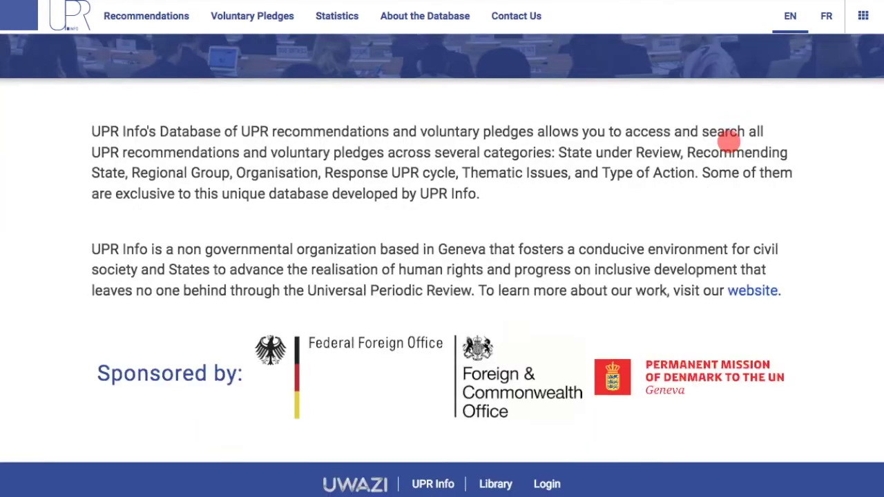
click(863, 16)
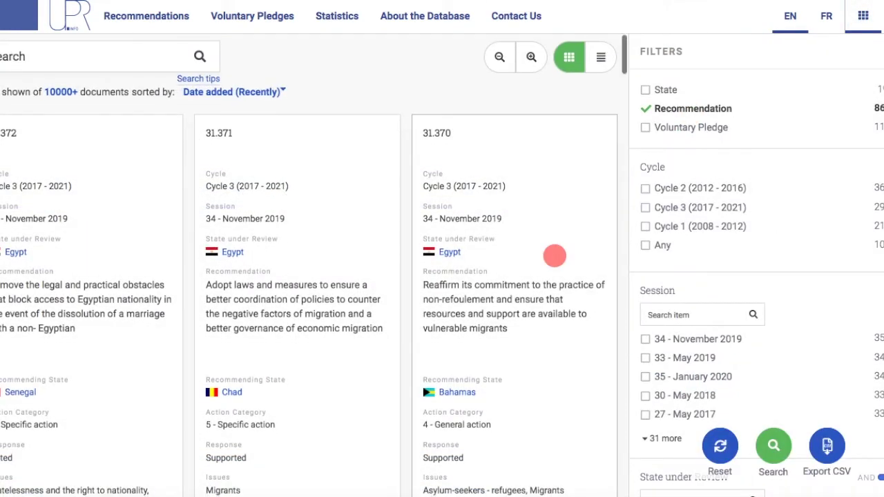
click(555, 261)
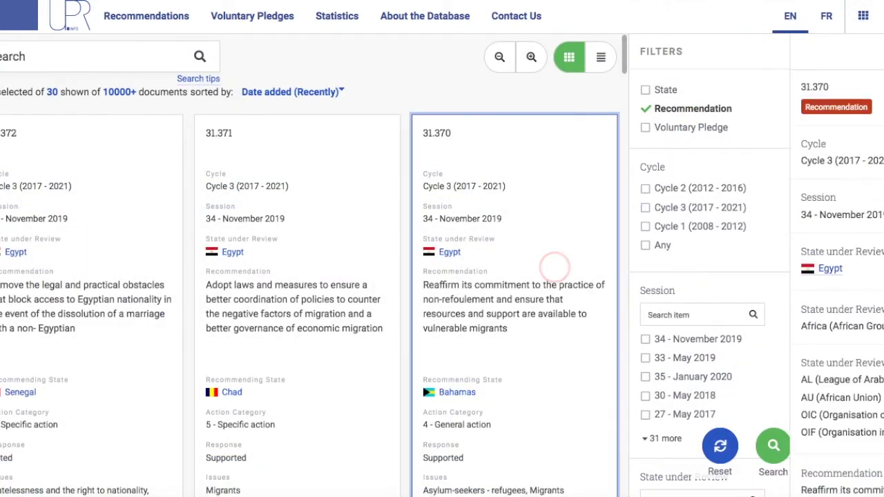
scroll(733, 179, down, 3)
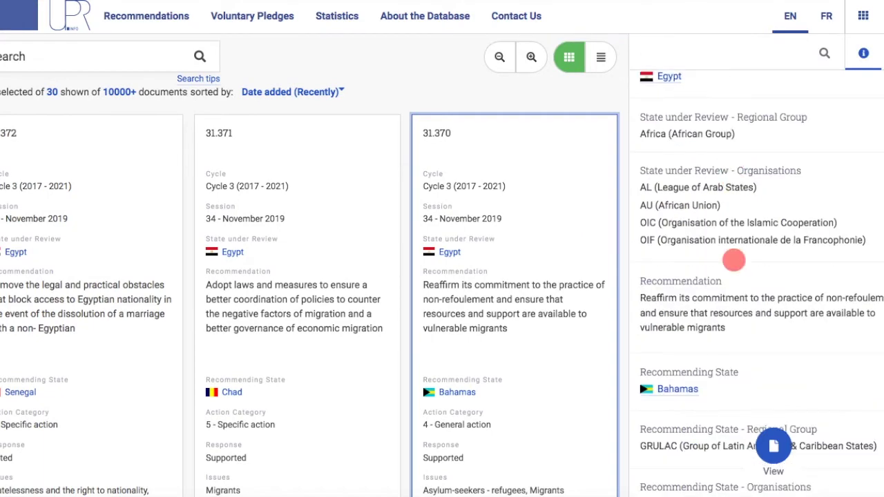
scroll(740, 313, down, 2)
scroll(740, 316, down, 3)
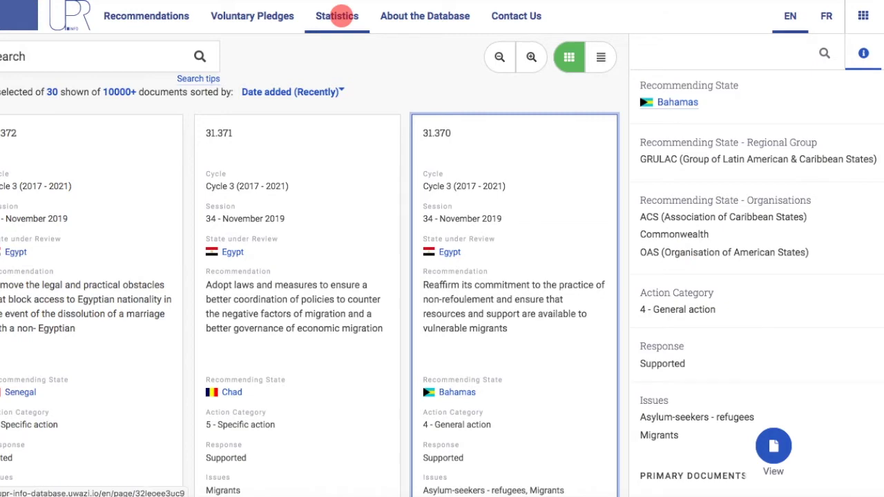
click(337, 15)
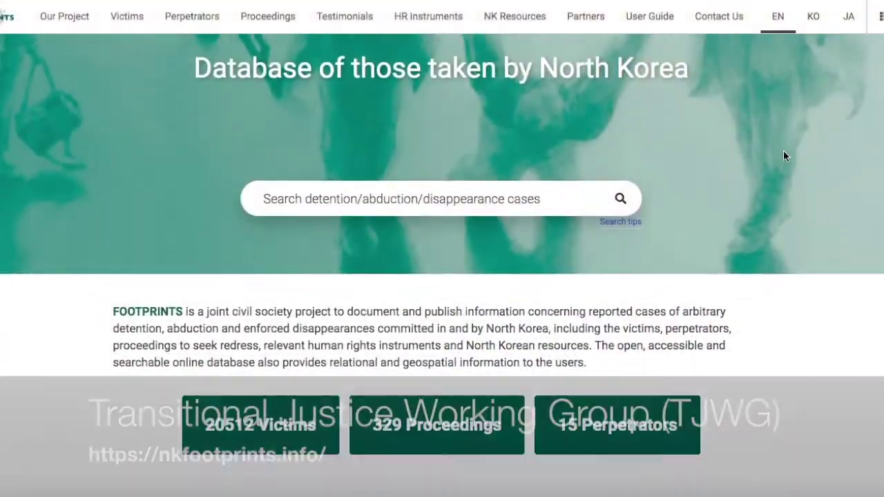
Step: Scroll the FOOTPRINTS, CIMAC and Justice Project Pakistan homepages down to the death-row and executions charts
scroll(783, 156, down, 1)
scroll(784, 157, down, 1)
scroll(784, 156, down, 1)
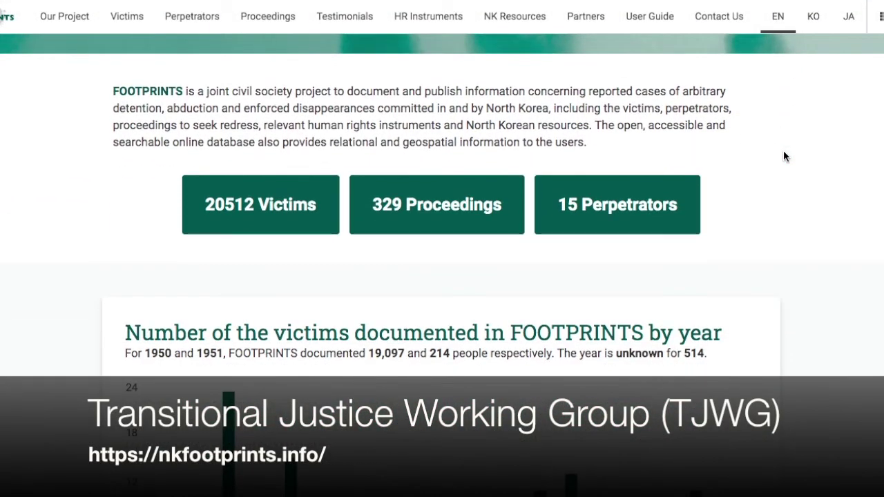
scroll(784, 157, down, 1)
scroll(783, 156, down, 1)
scroll(783, 156, down, 1)
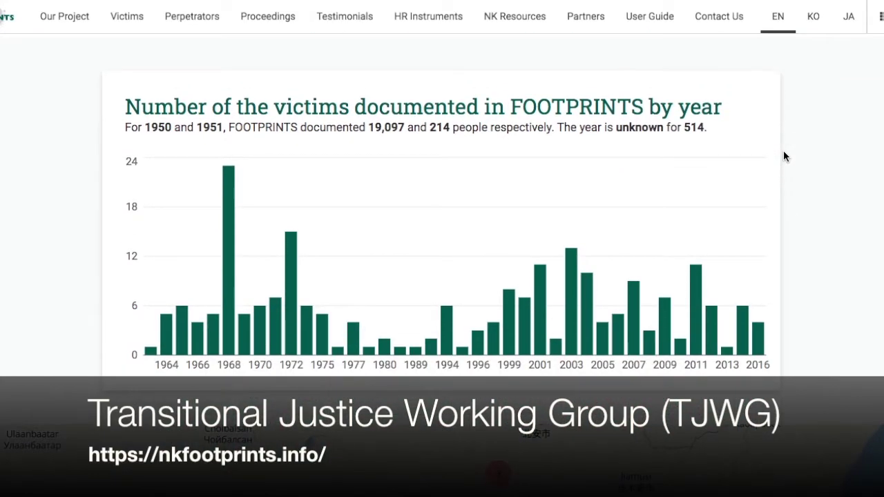
scroll(784, 156, down, 1)
scroll(784, 156, down, 2)
scroll(783, 156, down, 1)
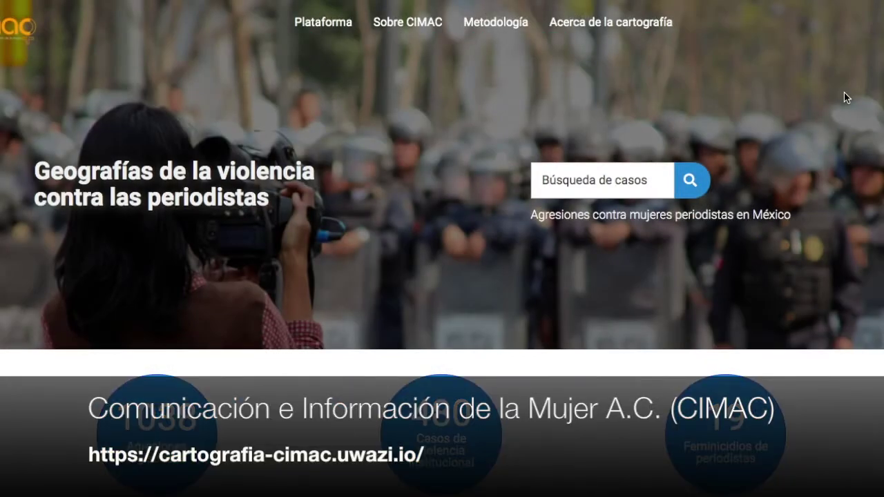
scroll(845, 92, down, 1)
scroll(844, 93, down, 1)
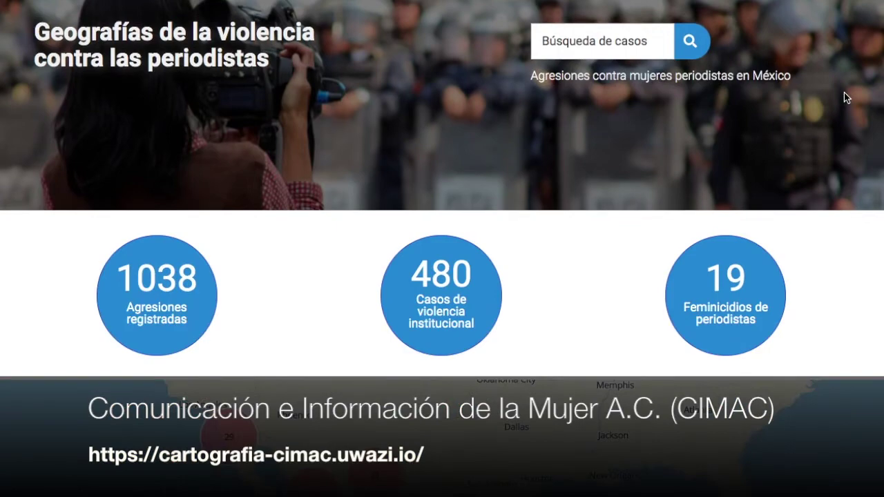
scroll(845, 93, down, 2)
scroll(844, 92, down, 2)
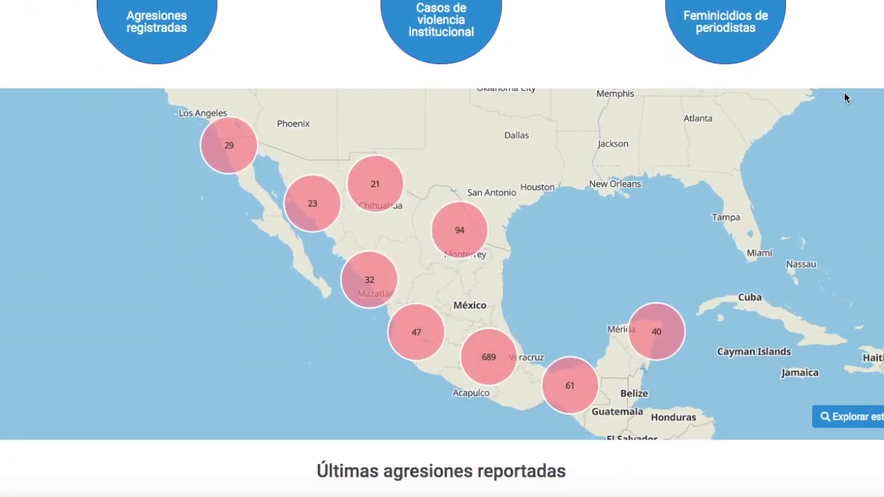
scroll(844, 92, down, 2)
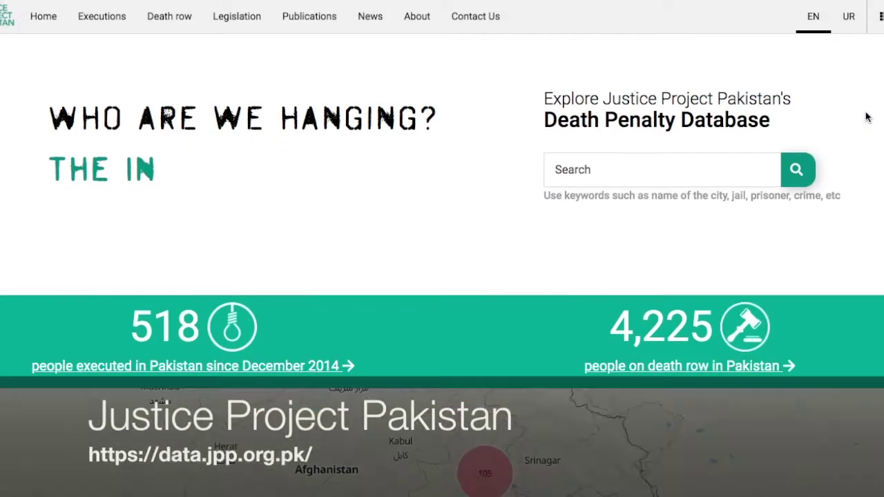
scroll(868, 118, down, 2)
scroll(868, 118, down, 1)
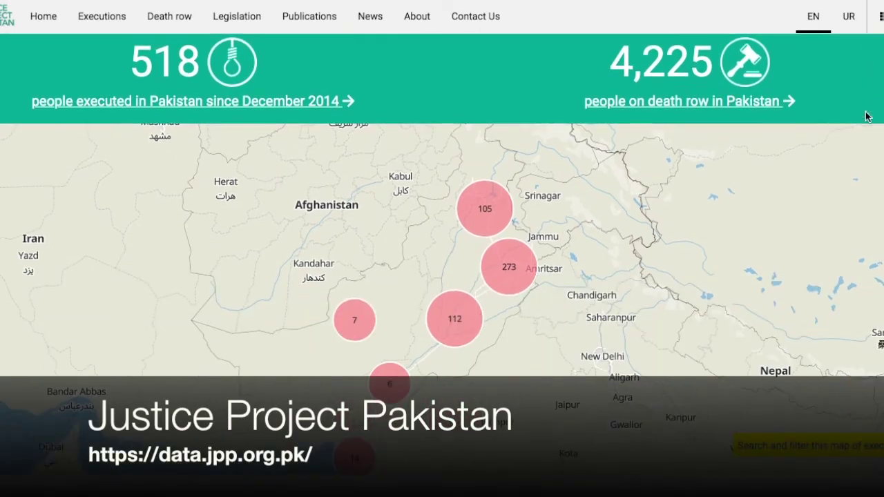
scroll(868, 118, down, 2)
scroll(868, 118, down, 2)
scroll(868, 119, down, 1)
scroll(868, 121, down, 1)
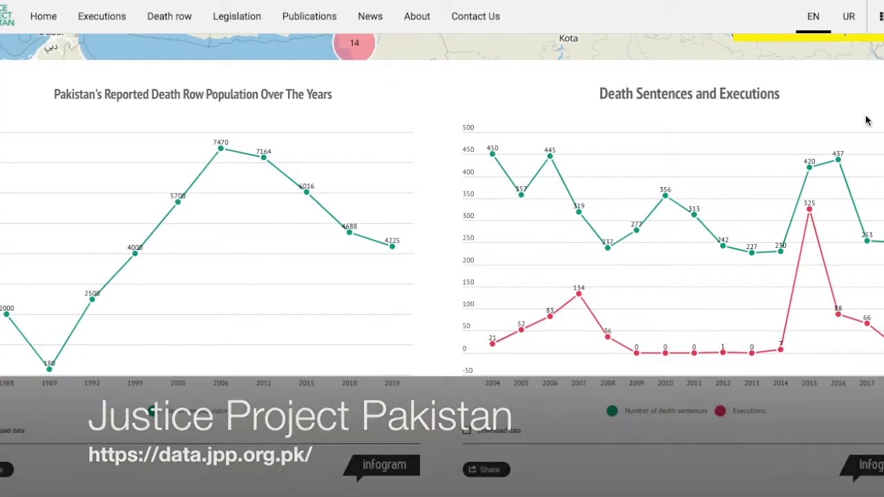